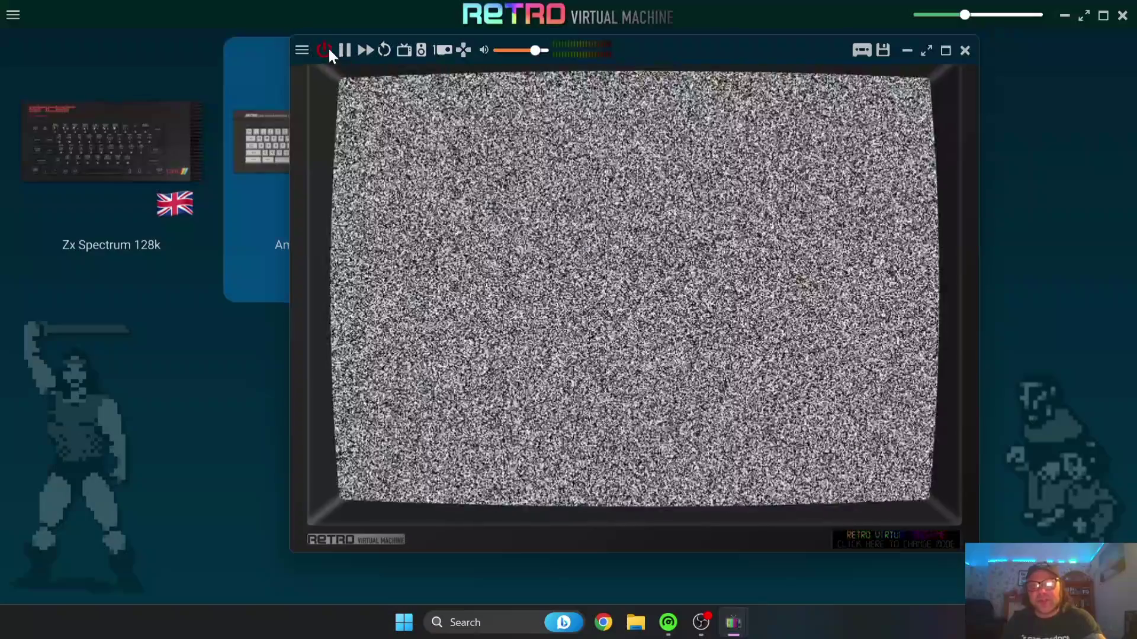
Step: Power on the Amstrad to its BASIC 1.1 Ready prompt, move the window left, and show the disk drives
click(326, 50)
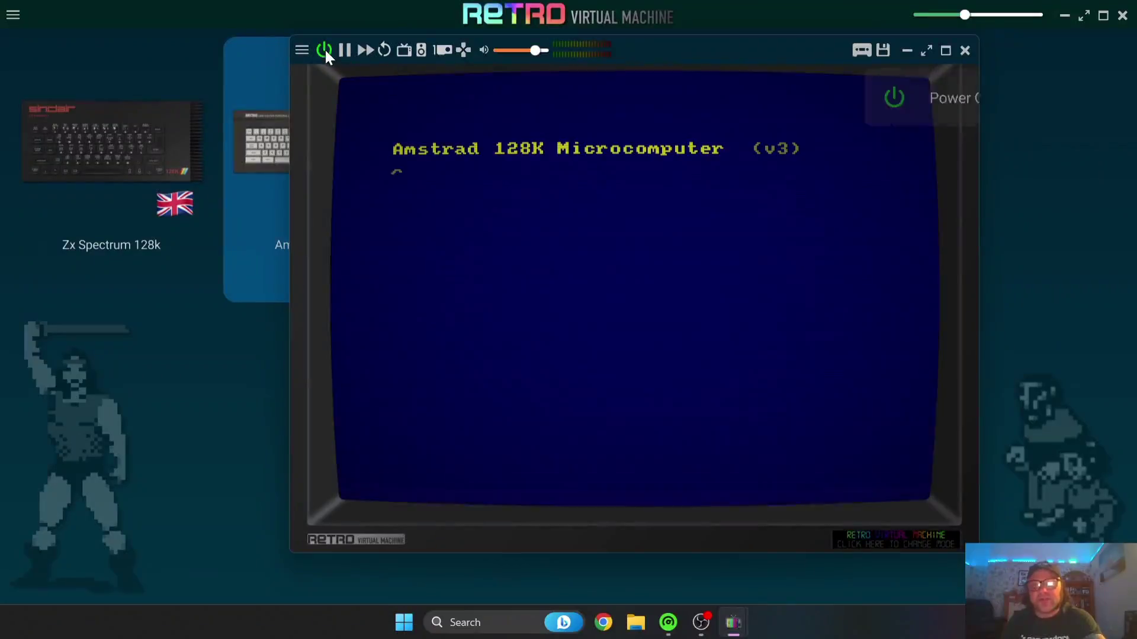
drag(685, 48, 547, 44)
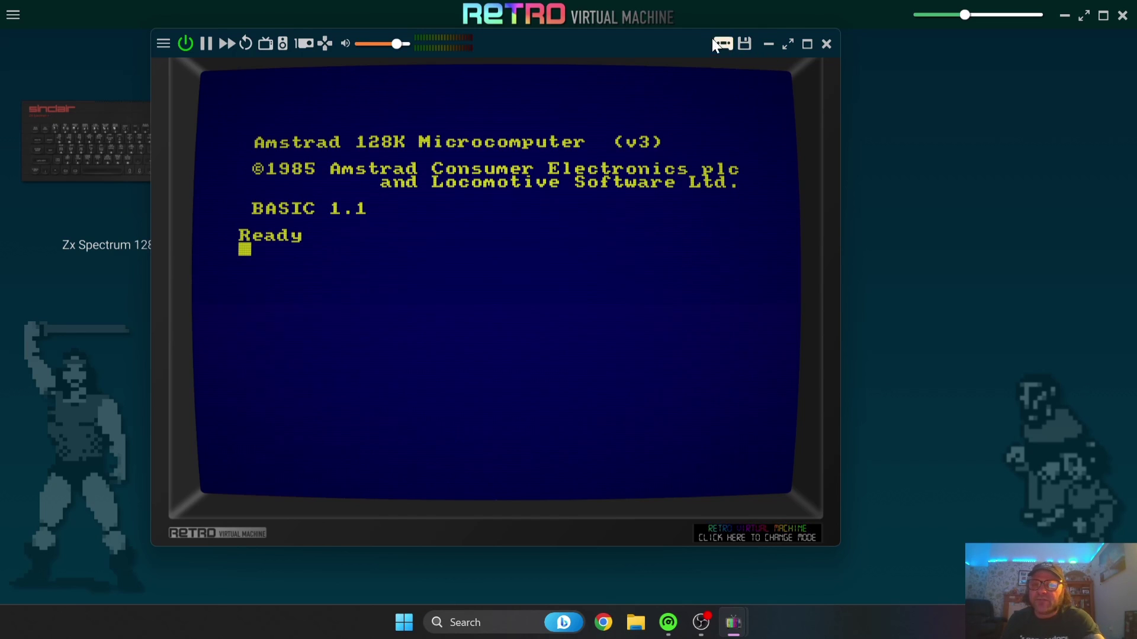
click(744, 47)
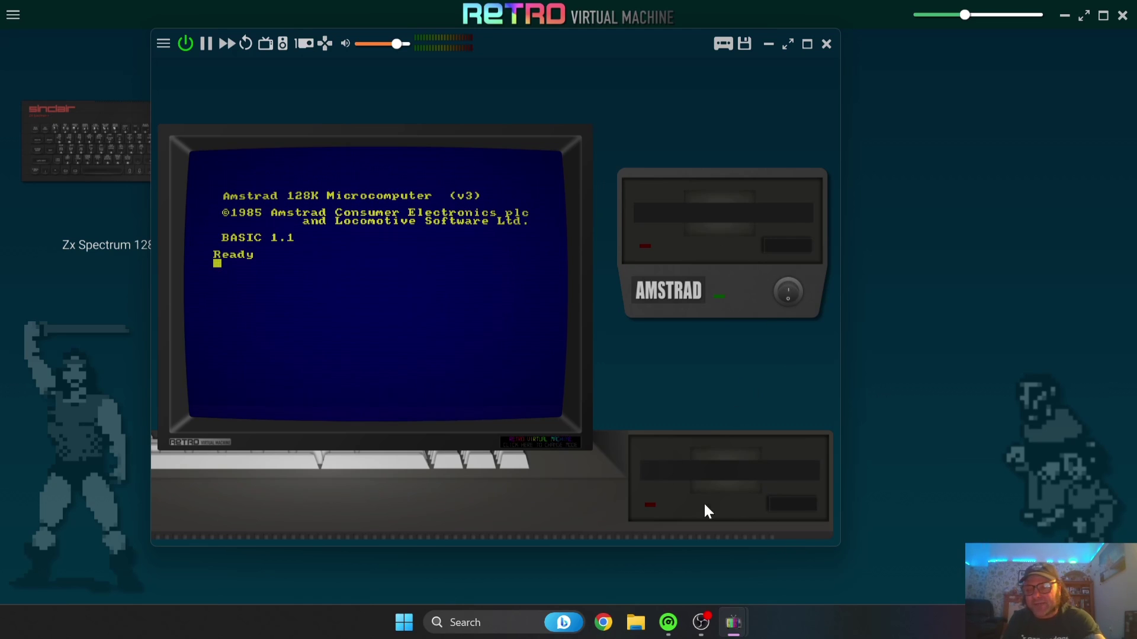
Step: Insert the Cybernoid II - The Revenge disk image from the Desktop into the lower drive
click(783, 503)
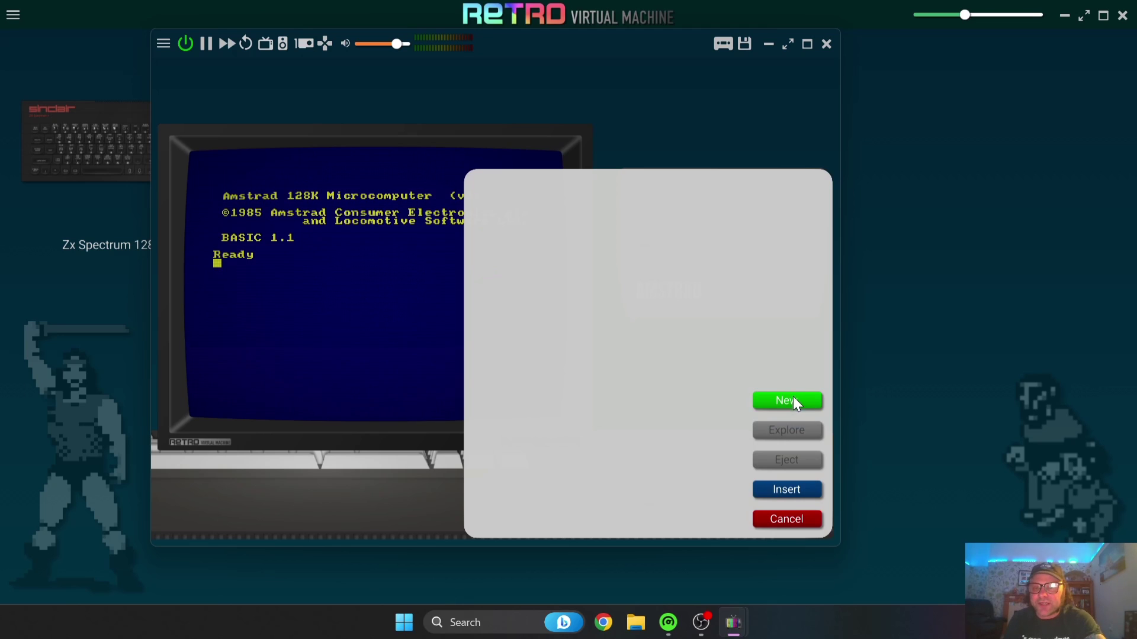
click(787, 488)
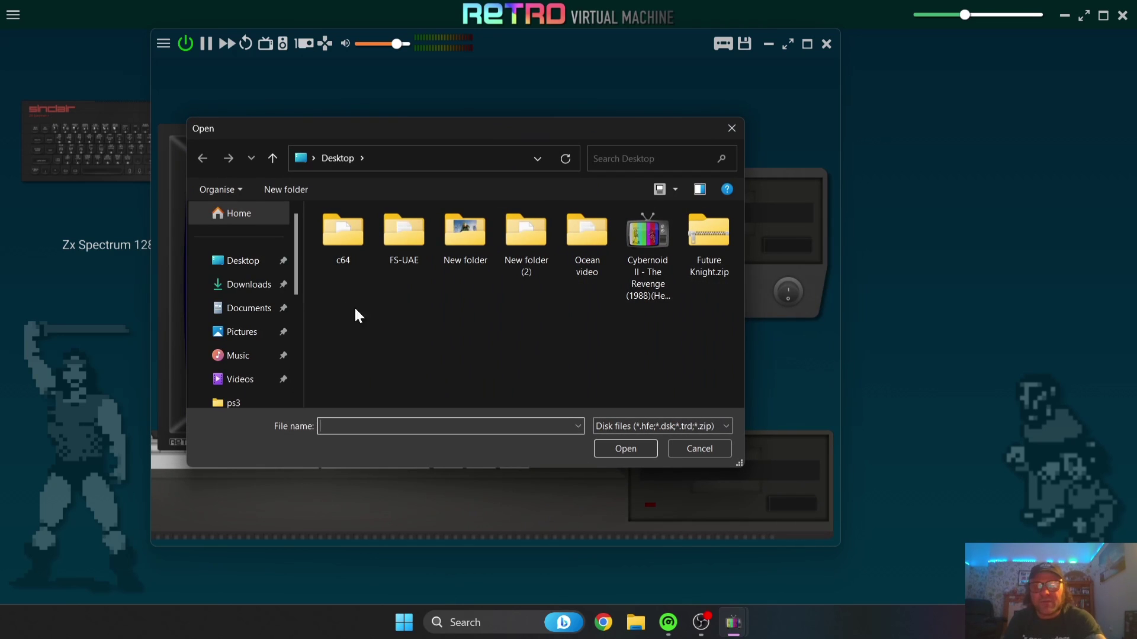
click(651, 254)
double_click(650, 254)
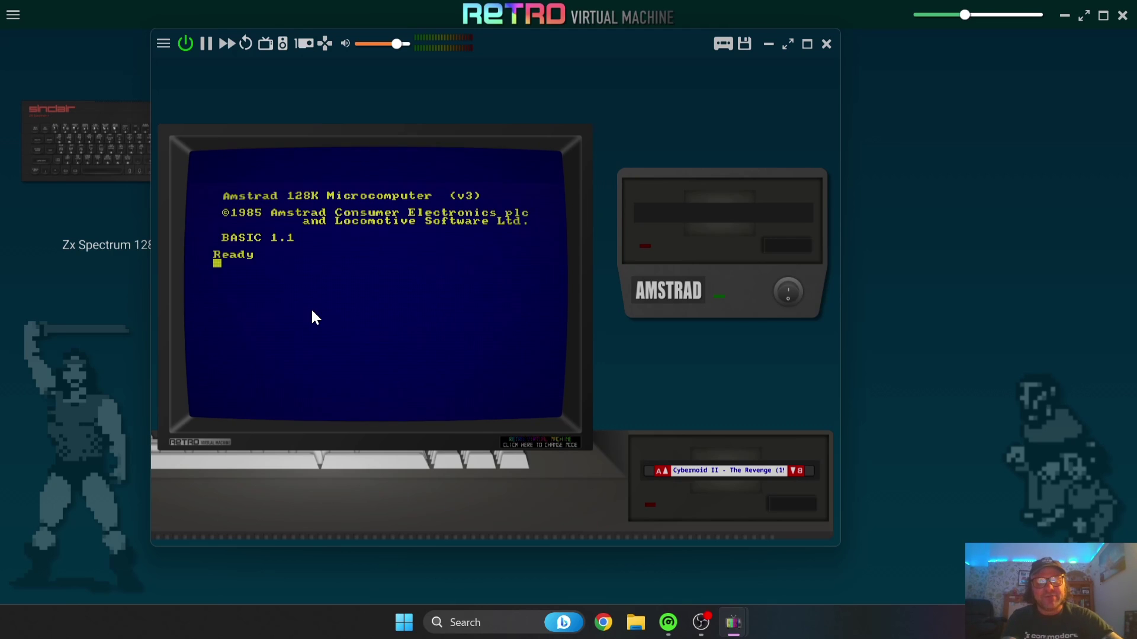
Step: List the disk with cat, run "cyberii", and answer N to the loader's pokes question
text(cat)
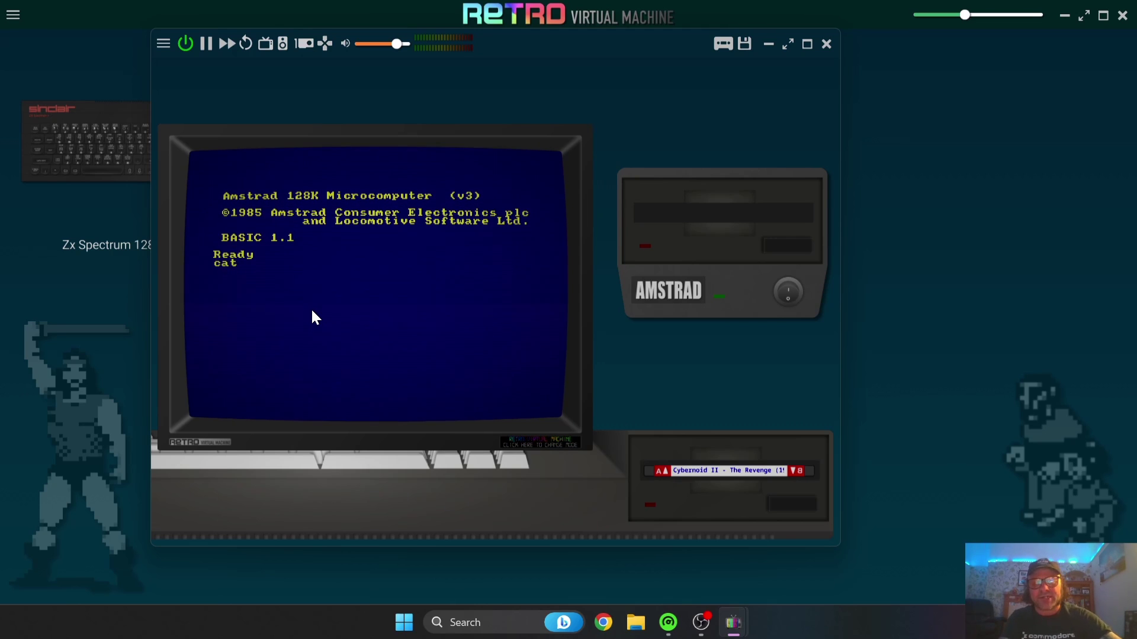
key(Return)
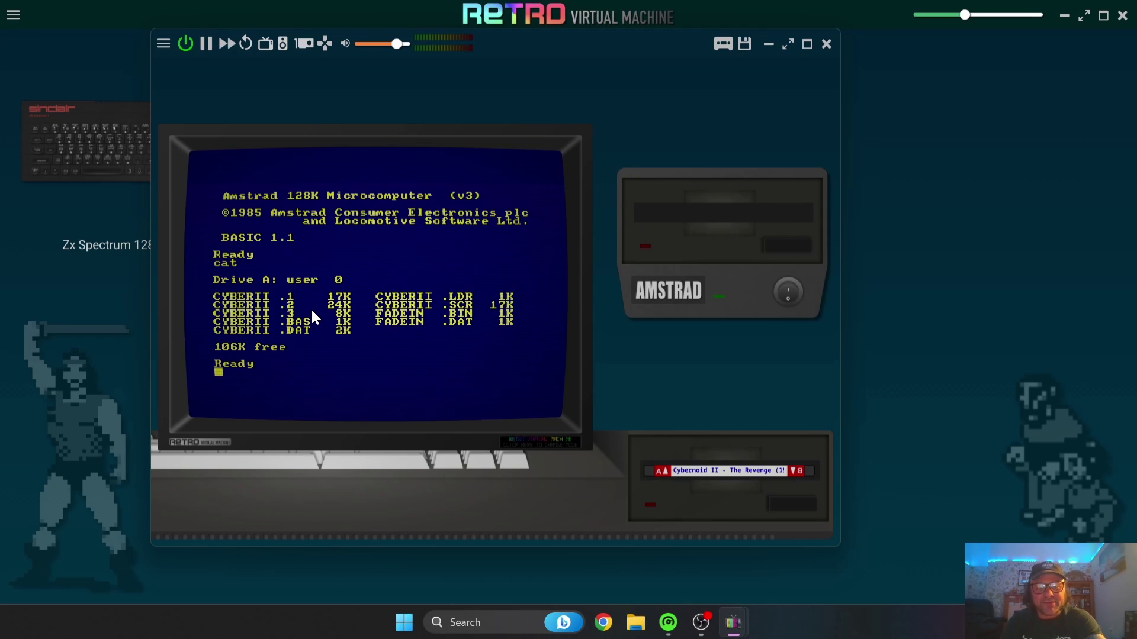
text(run")
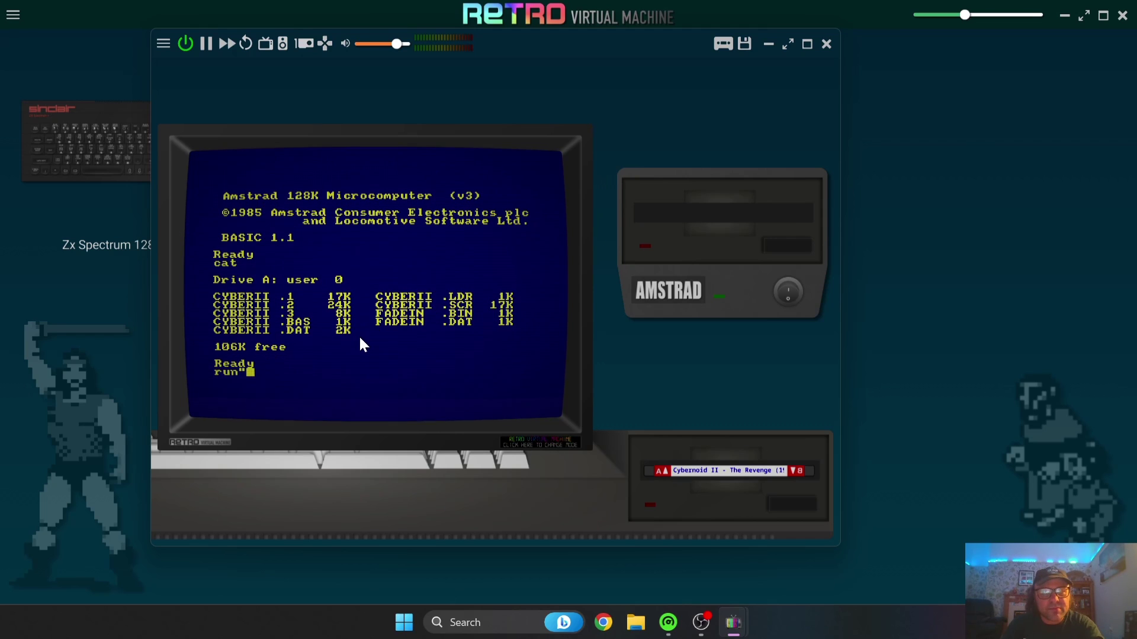
text(cygbe)
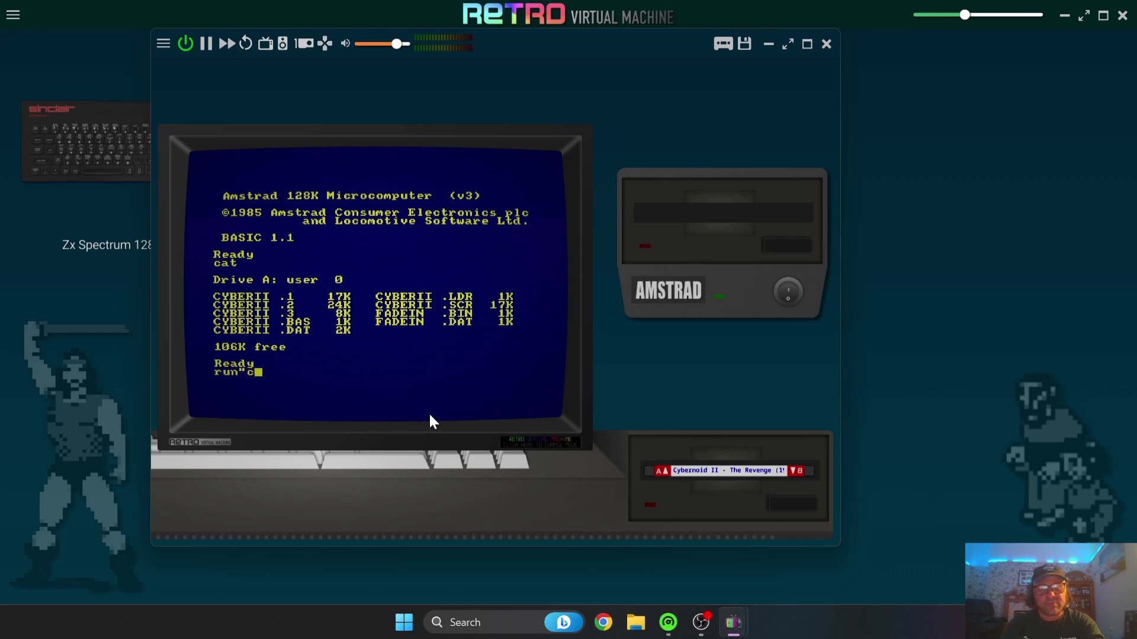
key(BackSpace)
key(BackSpace)
text(b)
key(BackSpace)
key(BackSpace)
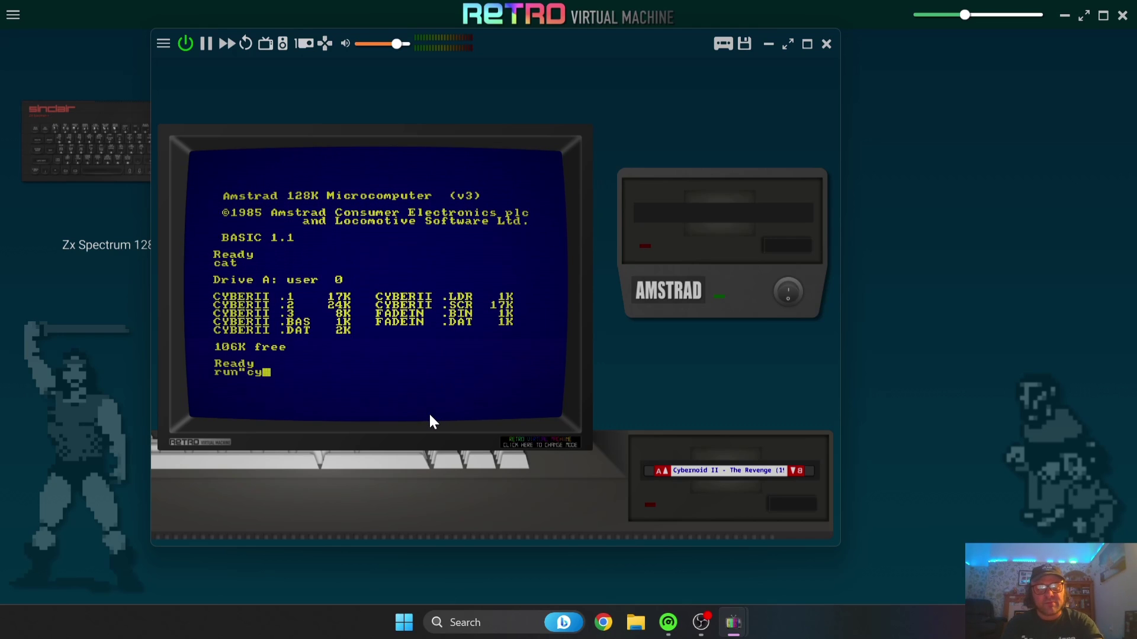
text(berii)
key(Return)
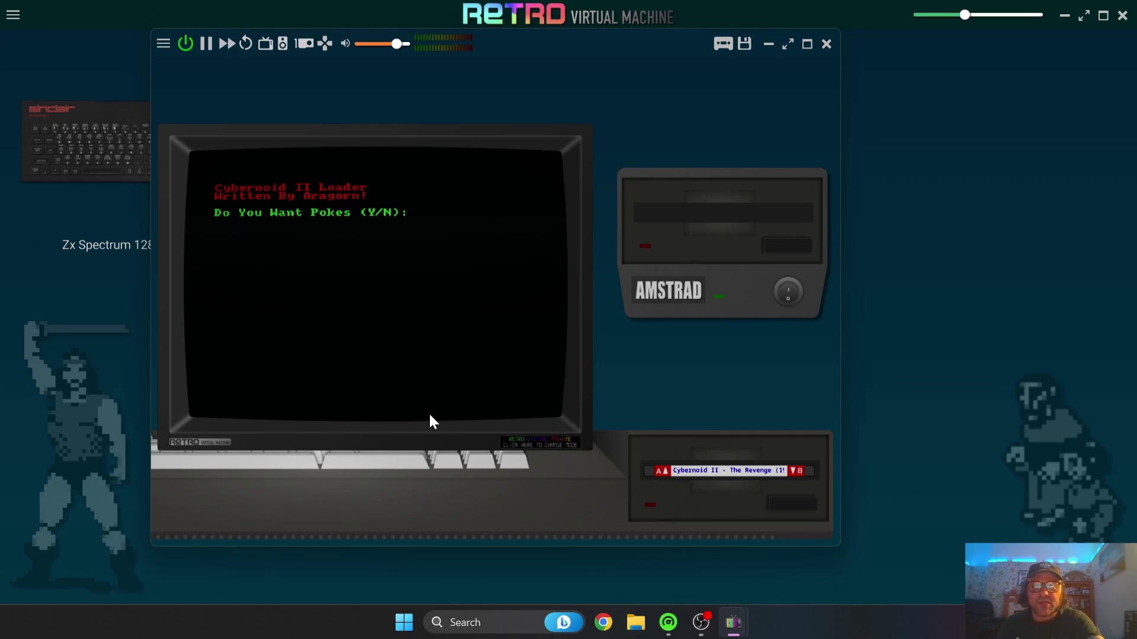
key(n)
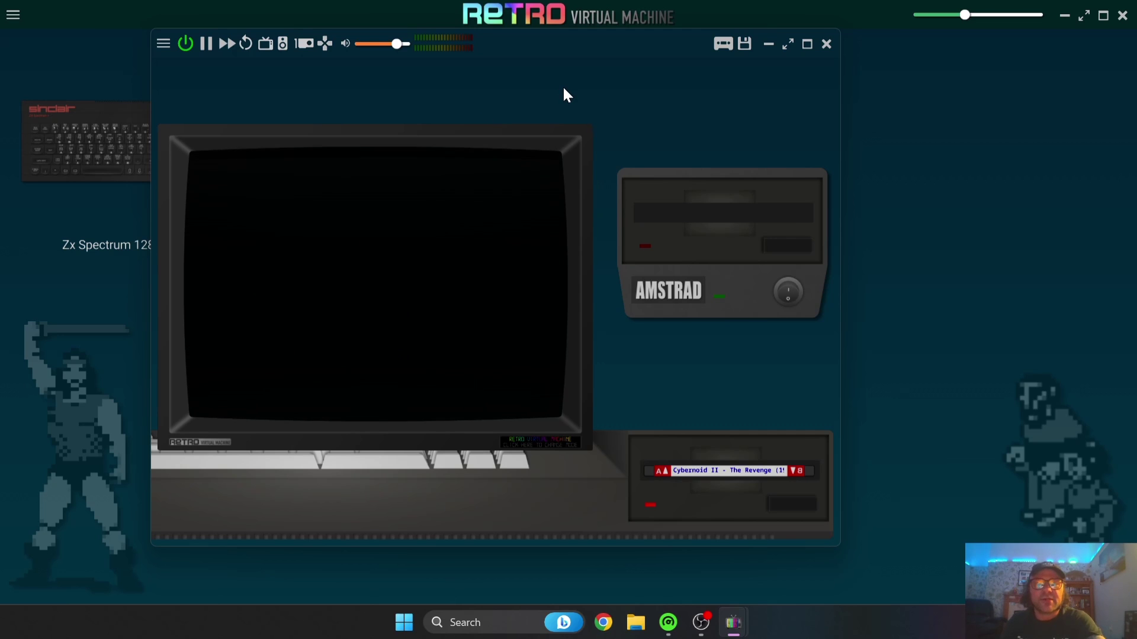
Step: Enlarge the monitor, switch the status readout to video and emulation frame rates, and show the drives again
click(408, 166)
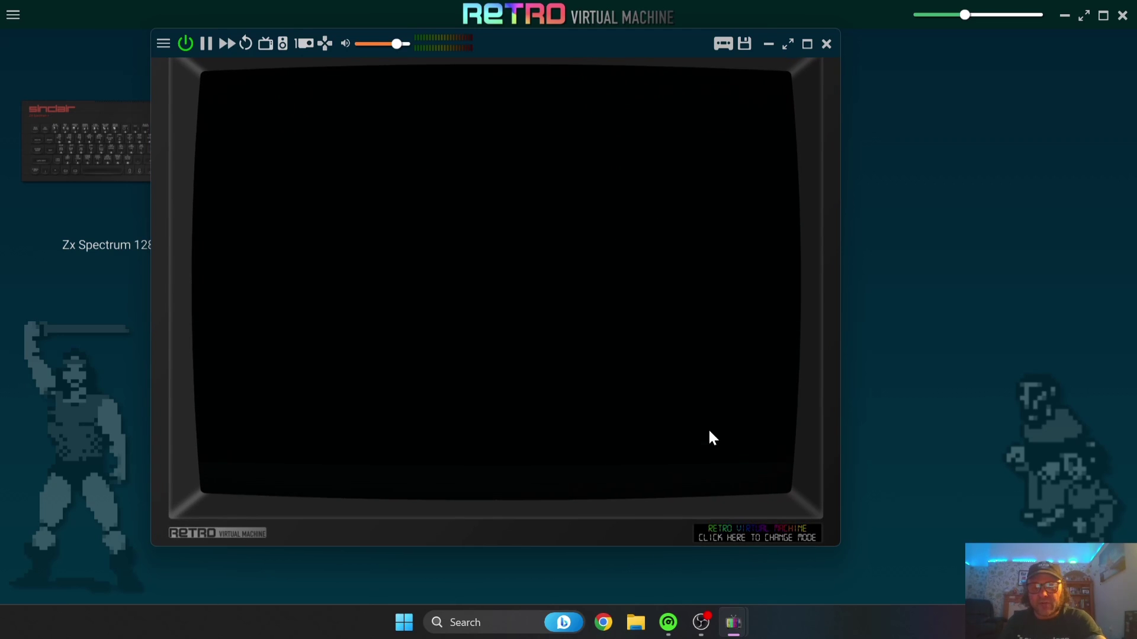
click(783, 537)
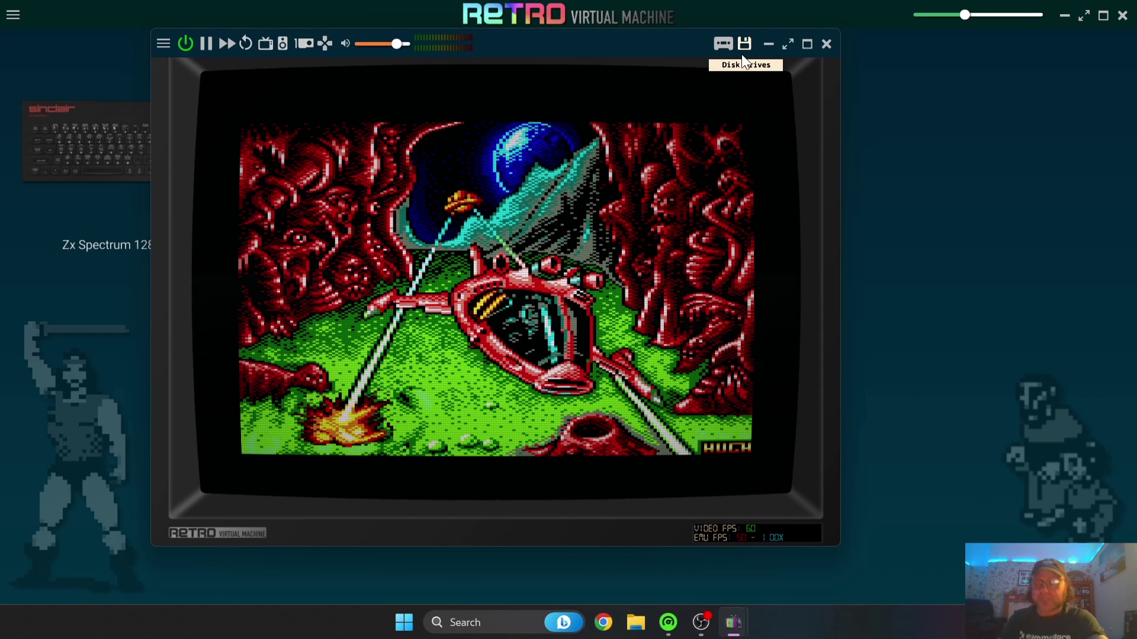
click(744, 45)
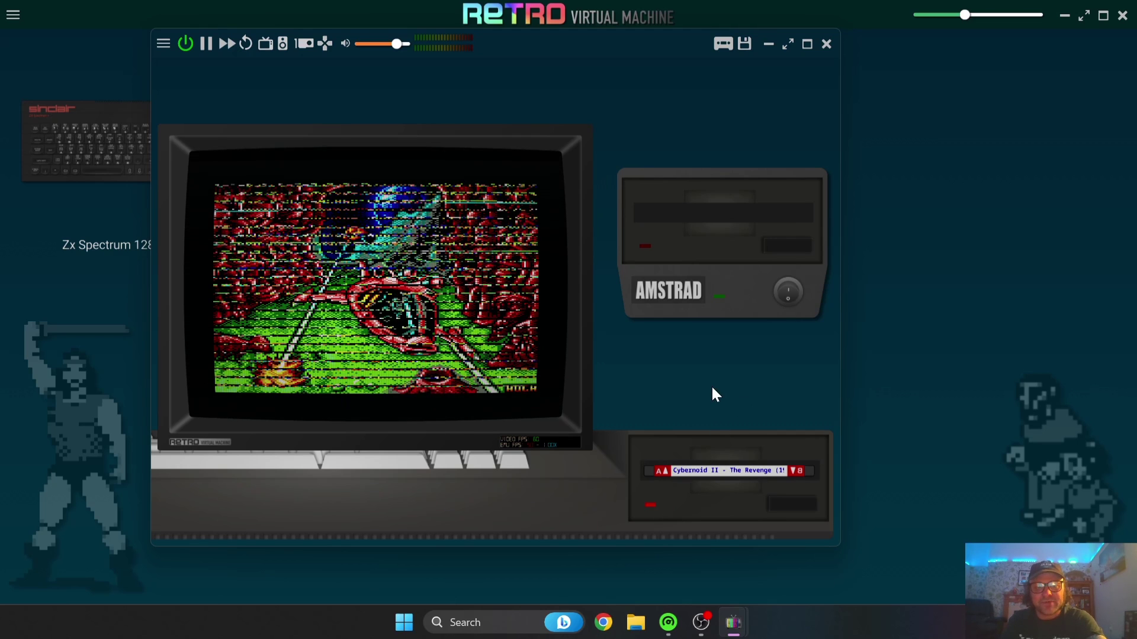
Step: Lower the sound volume and push scanlines, mask, noise and random offset to maximum, adjusting sharpness
click(267, 44)
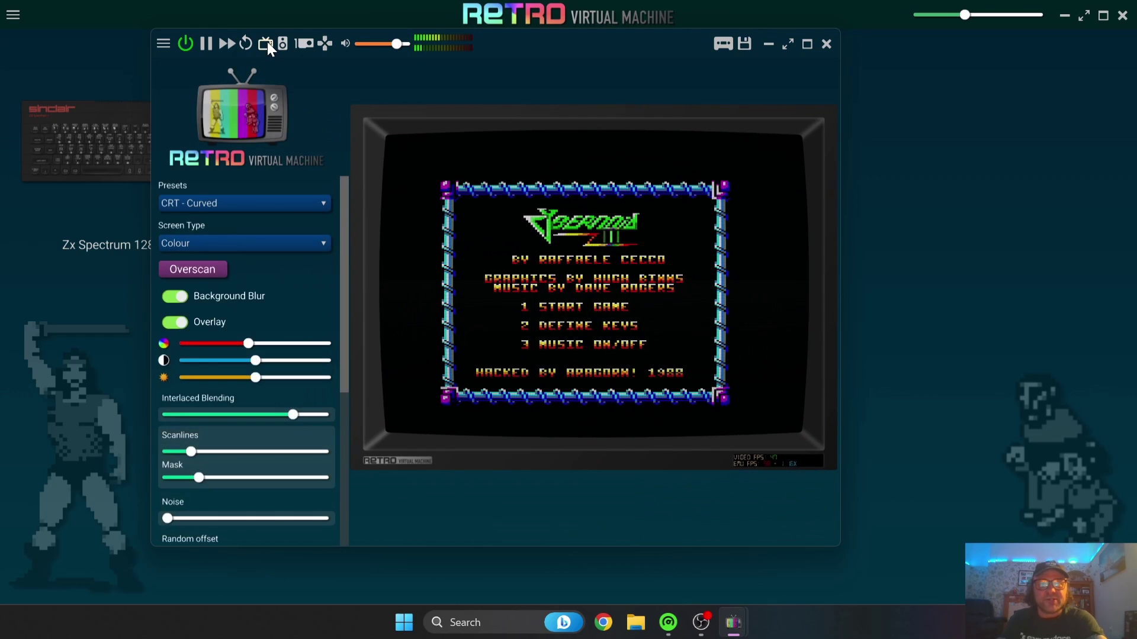
drag(395, 45, 378, 44)
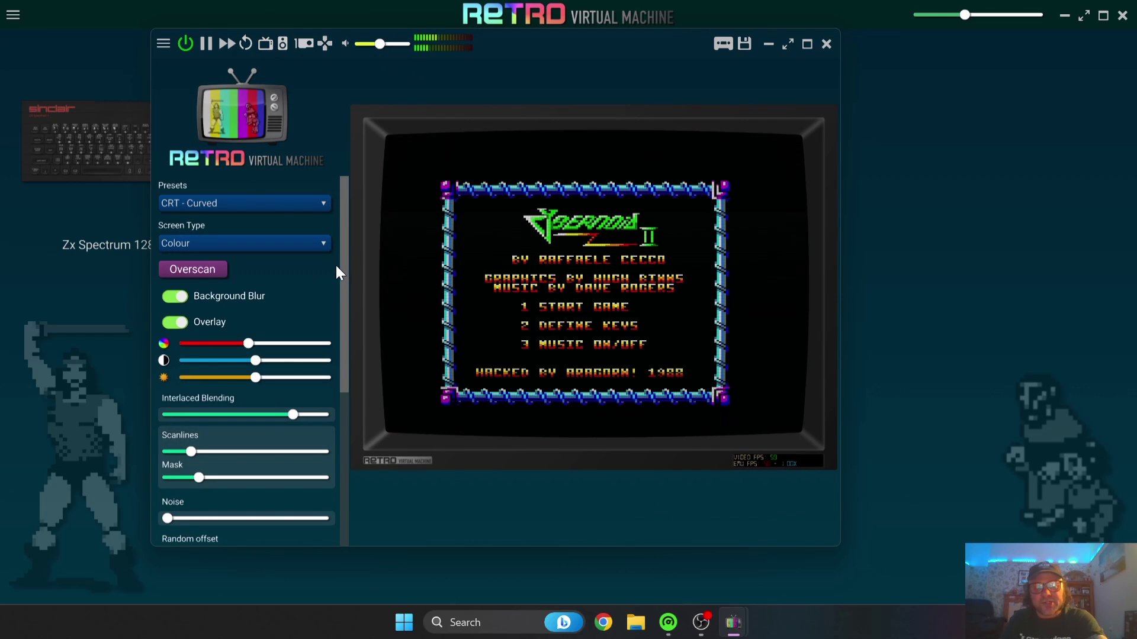
drag(345, 261, 347, 332)
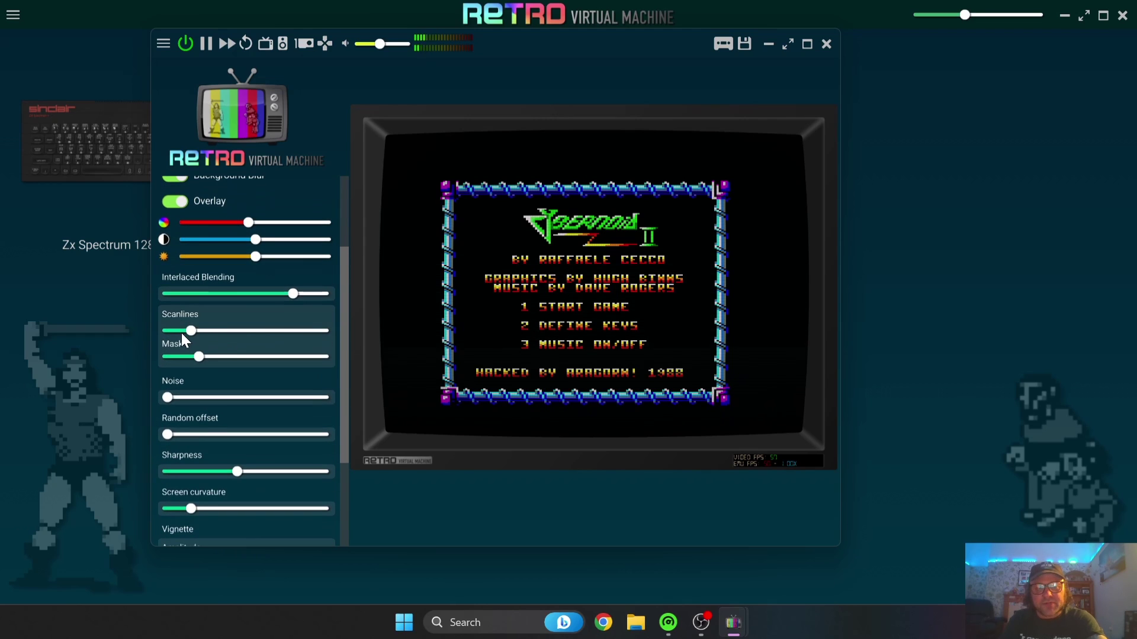
drag(190, 331, 353, 335)
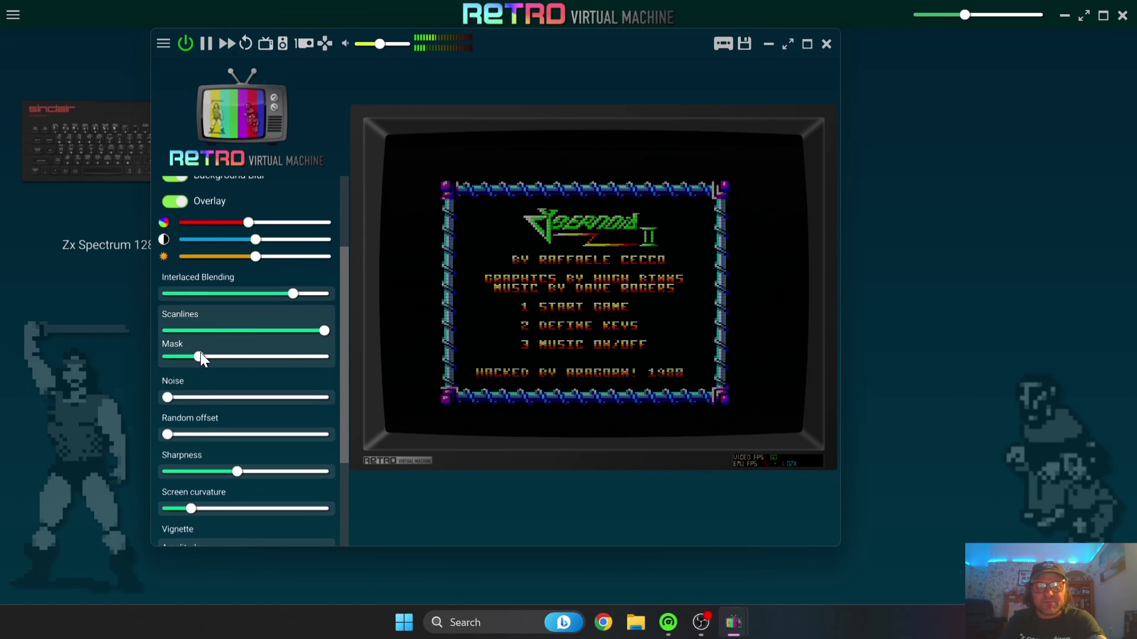
drag(201, 356, 310, 359)
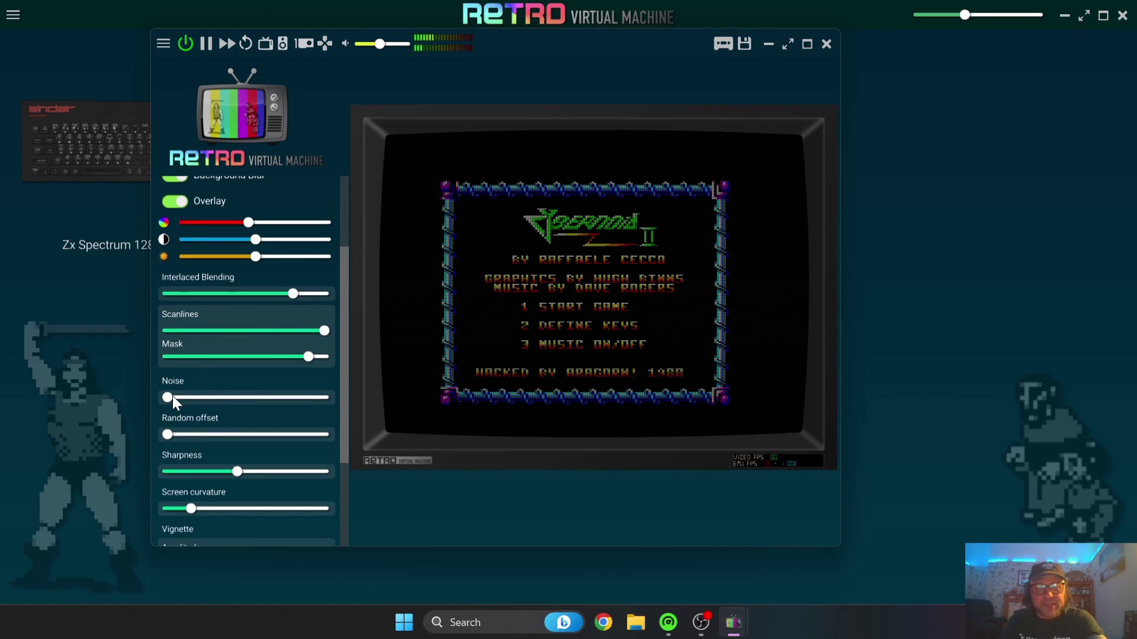
drag(168, 397, 386, 360)
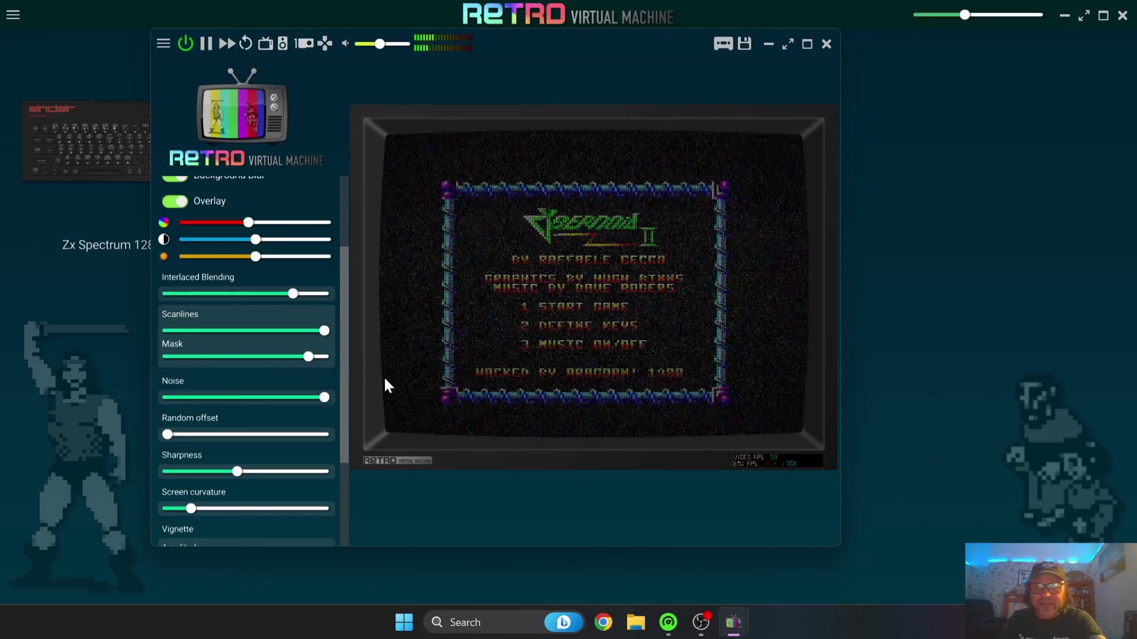
drag(168, 434, 364, 468)
drag(238, 472, 114, 463)
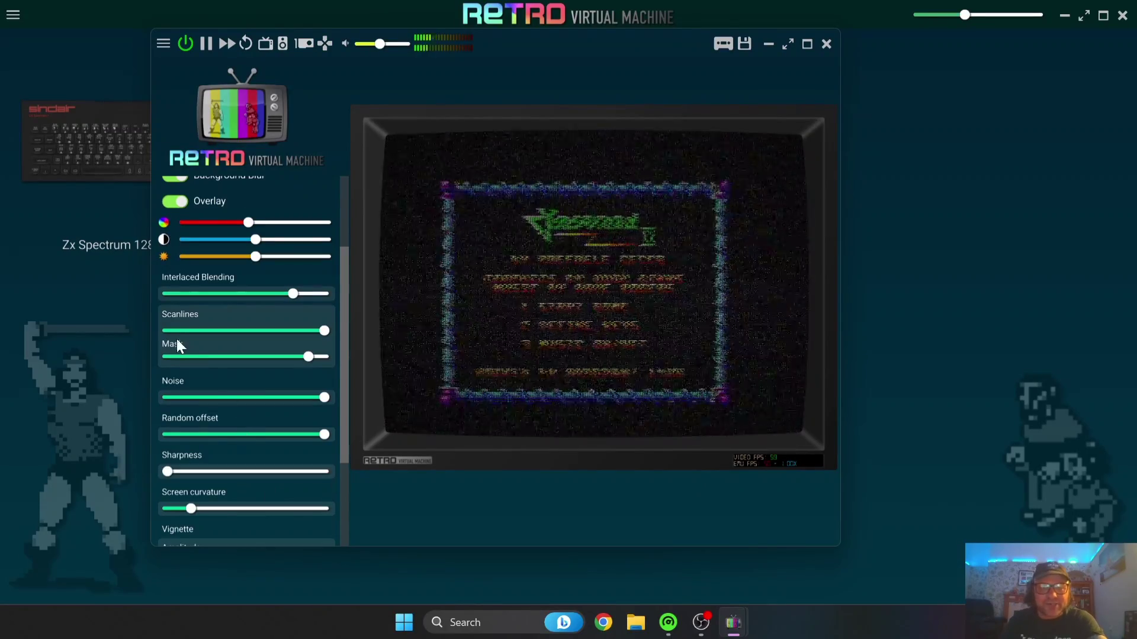
Step: Turn off scanlines, interlaced blending and random offset, lower mask and noise, and close the panel
drag(175, 330, 156, 297)
click(178, 294)
drag(171, 356, 247, 357)
click(182, 356)
click(179, 398)
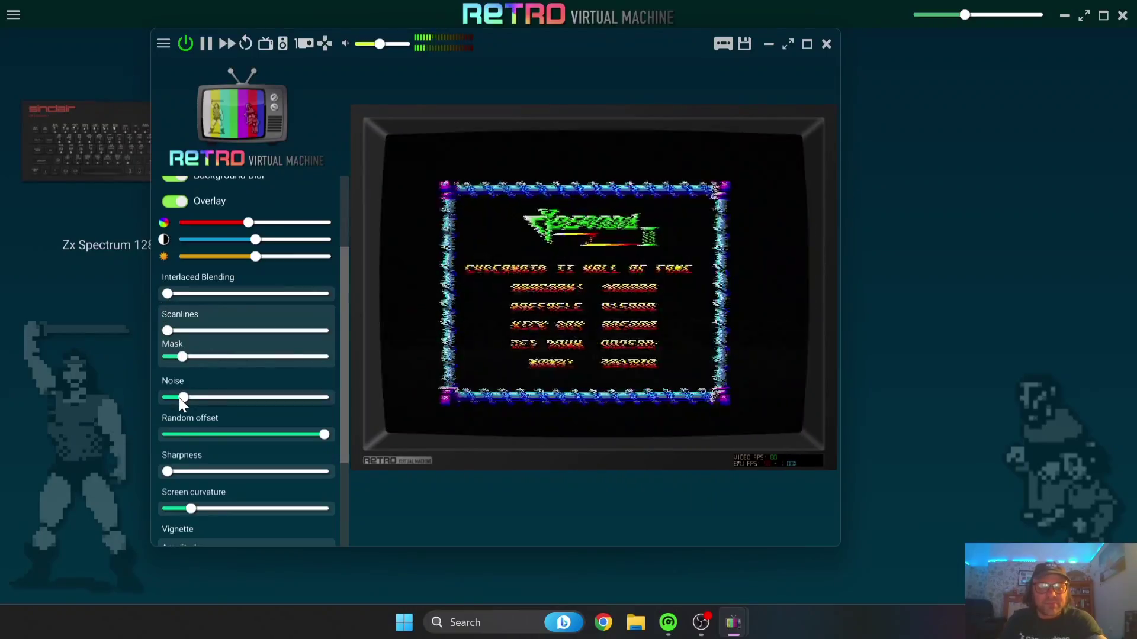
drag(209, 434, 148, 435)
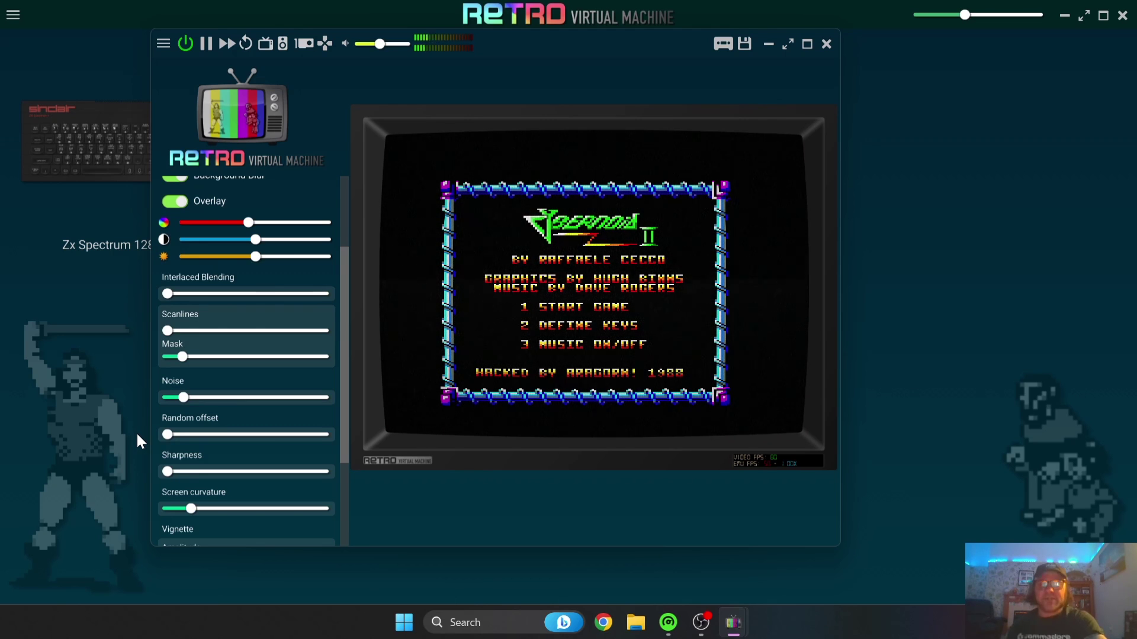
click(137, 432)
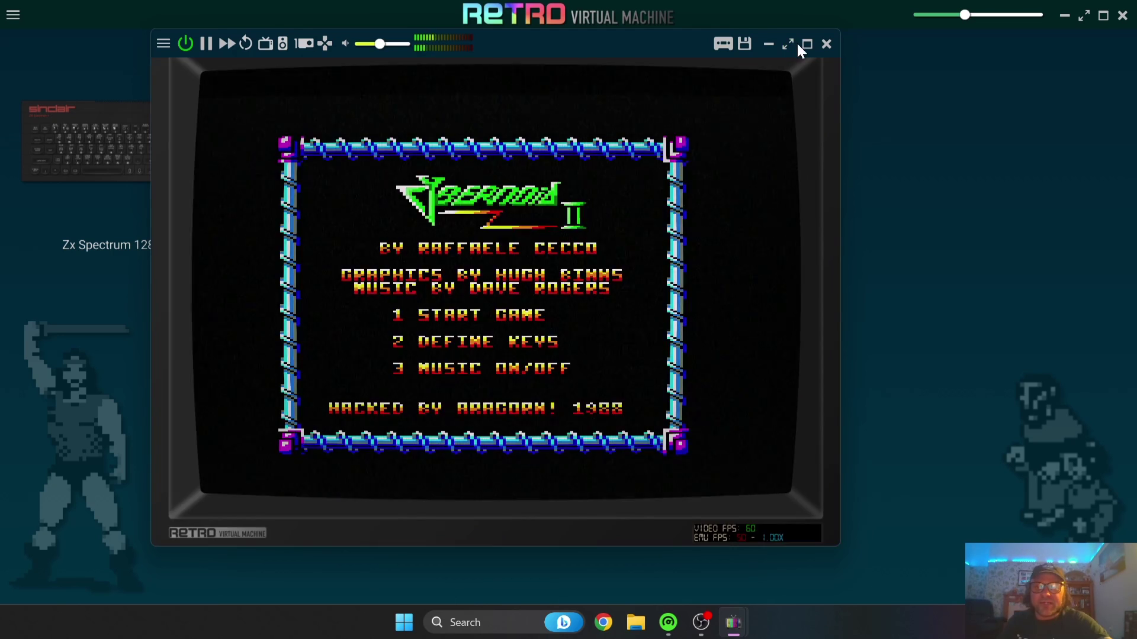
Step: Make the emulator full-screen and start Cybernoid II from the title menu with 1
click(797, 42)
click(1084, 16)
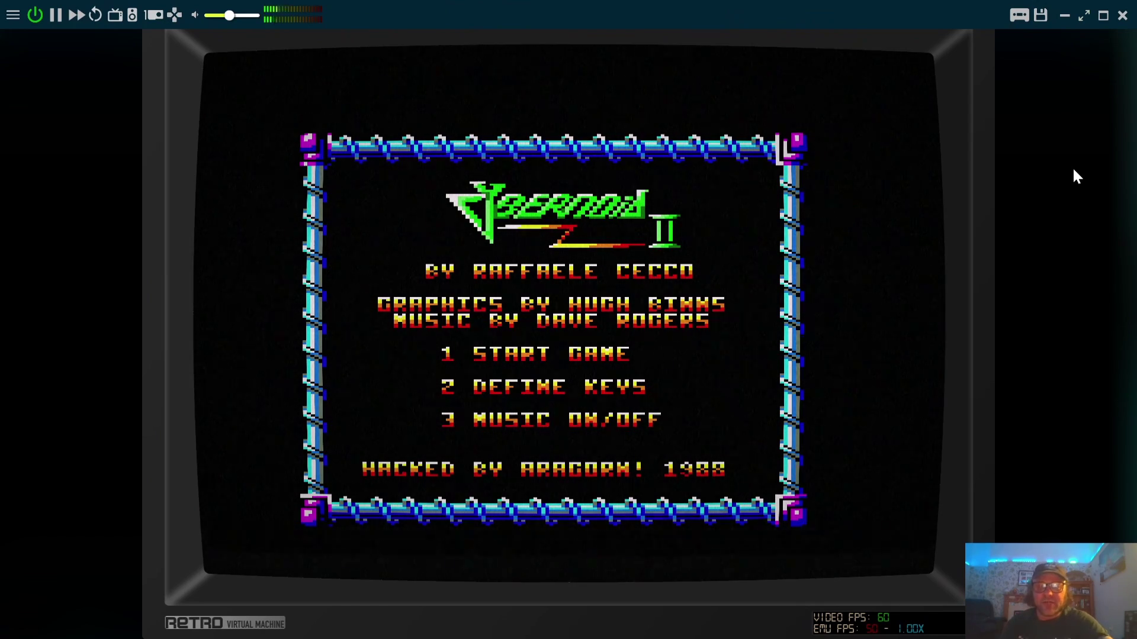
key(1)
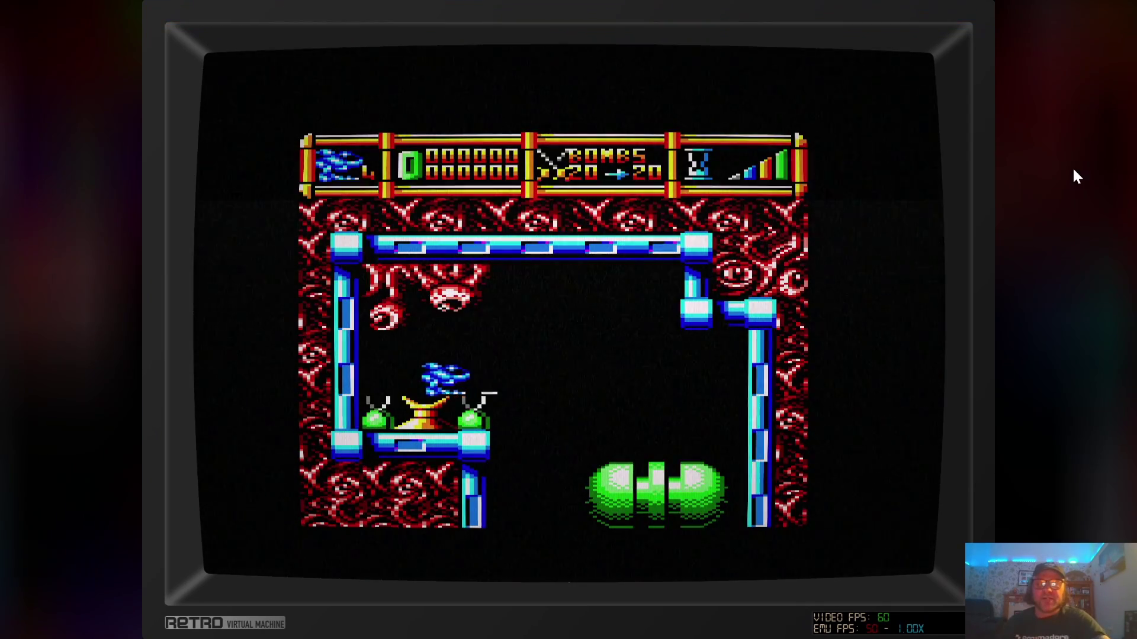
Step: Fly the ship through several rooms and corridors with the arrow keys, firing along the way
key(Right)
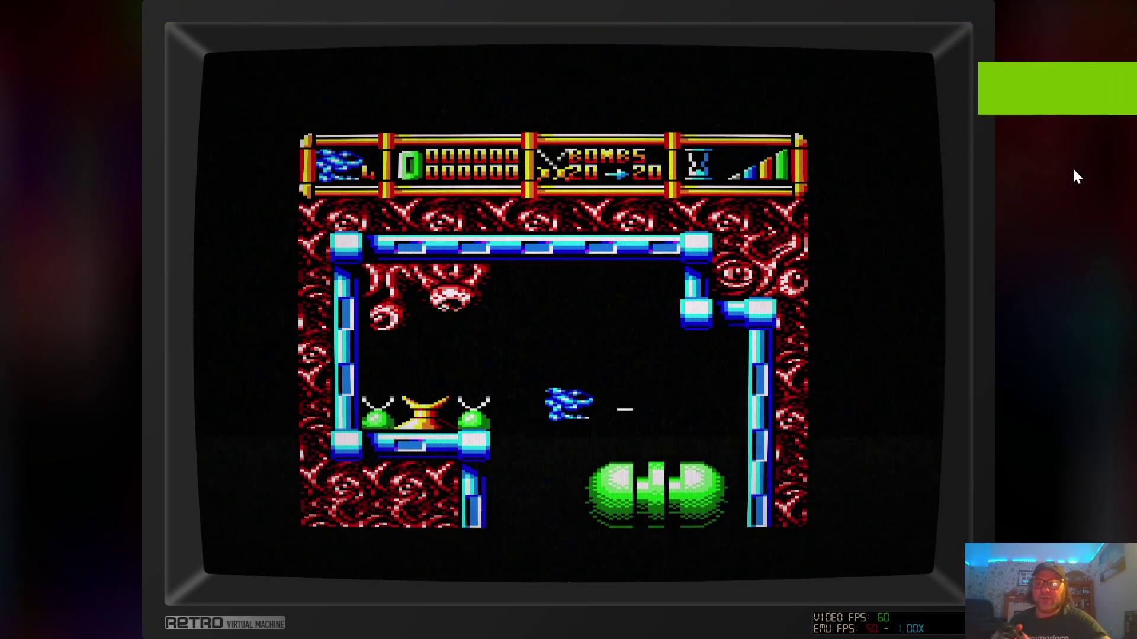
key(Down)
key(Down)
key(Right)
key(Up)
key(Right)
key(Left)
key(Down)
key(Right)
key(Down)
key(Left)
key(Left)
key(Up)
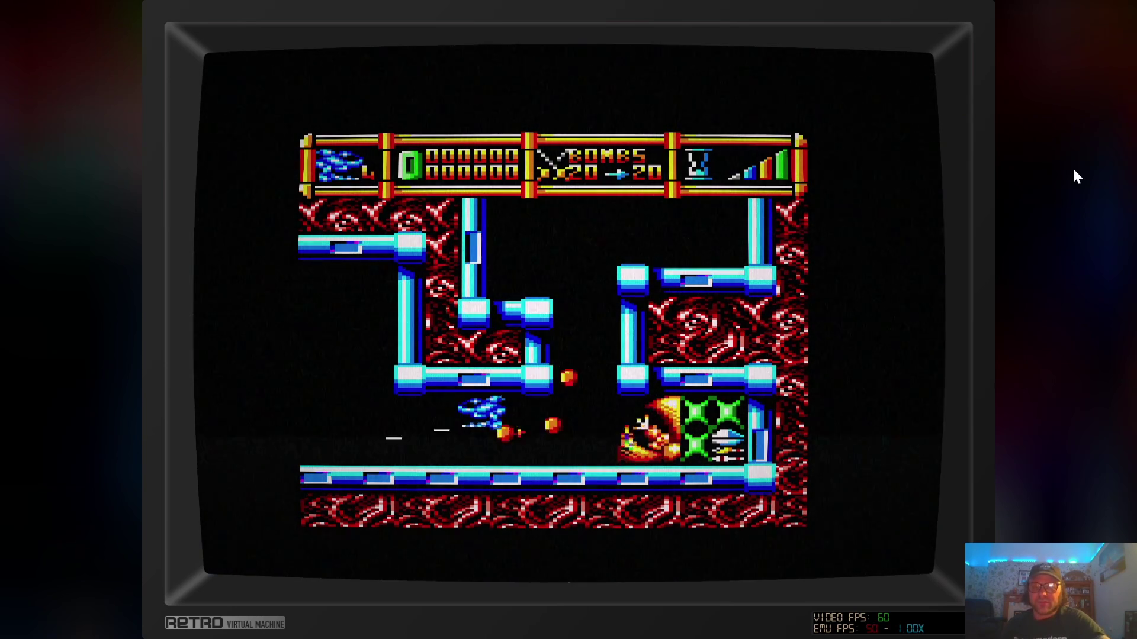
key(Left)
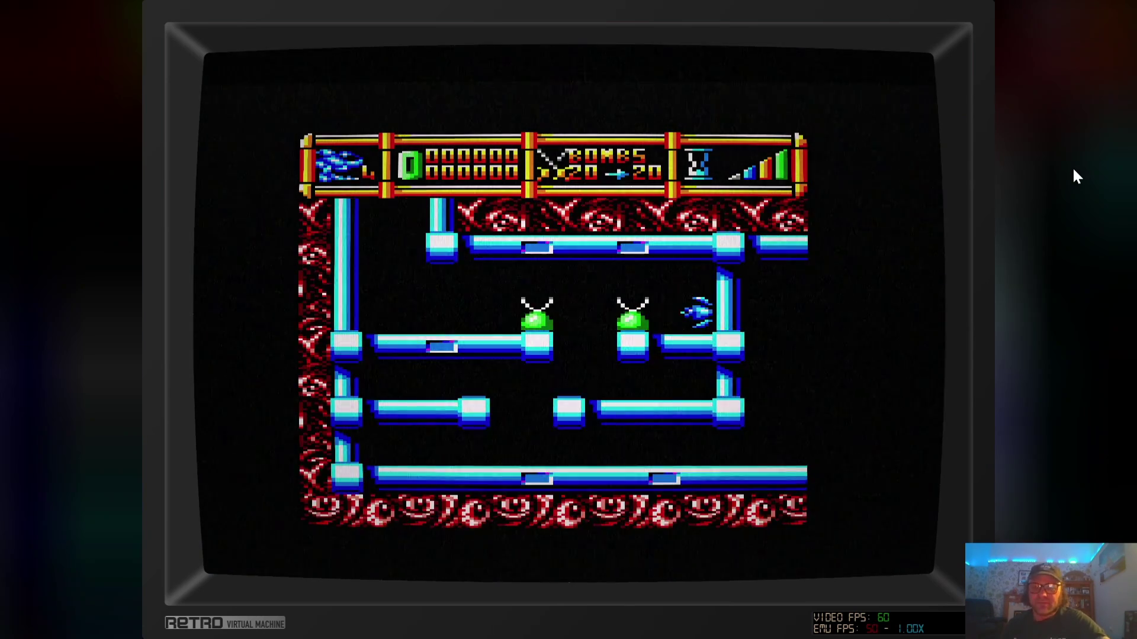
key(Down)
key(Left)
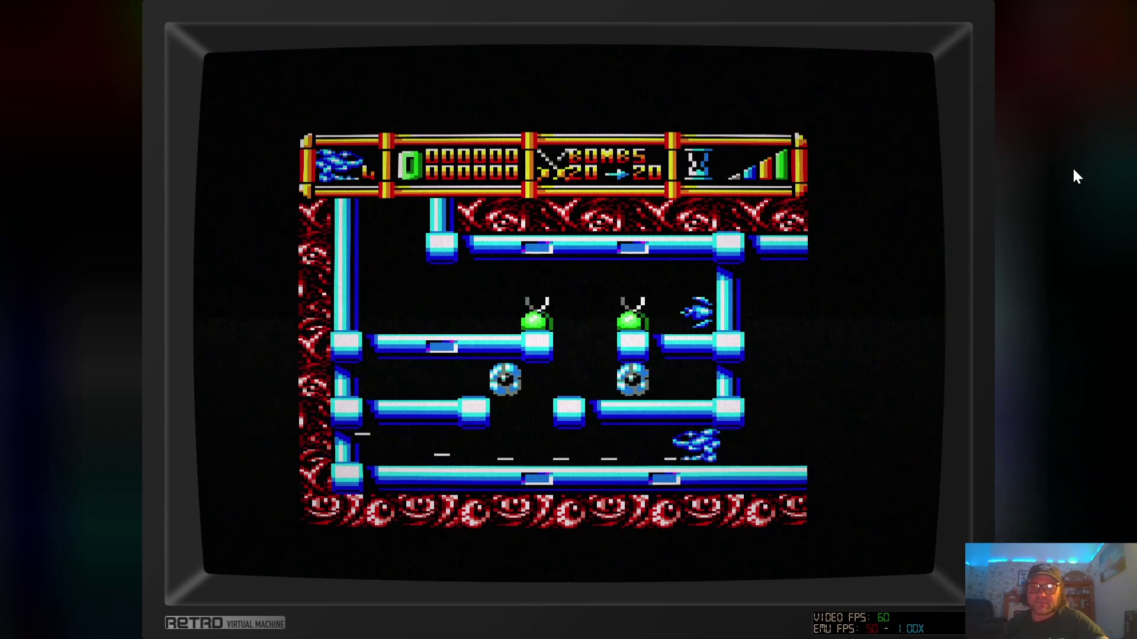
key(Left)
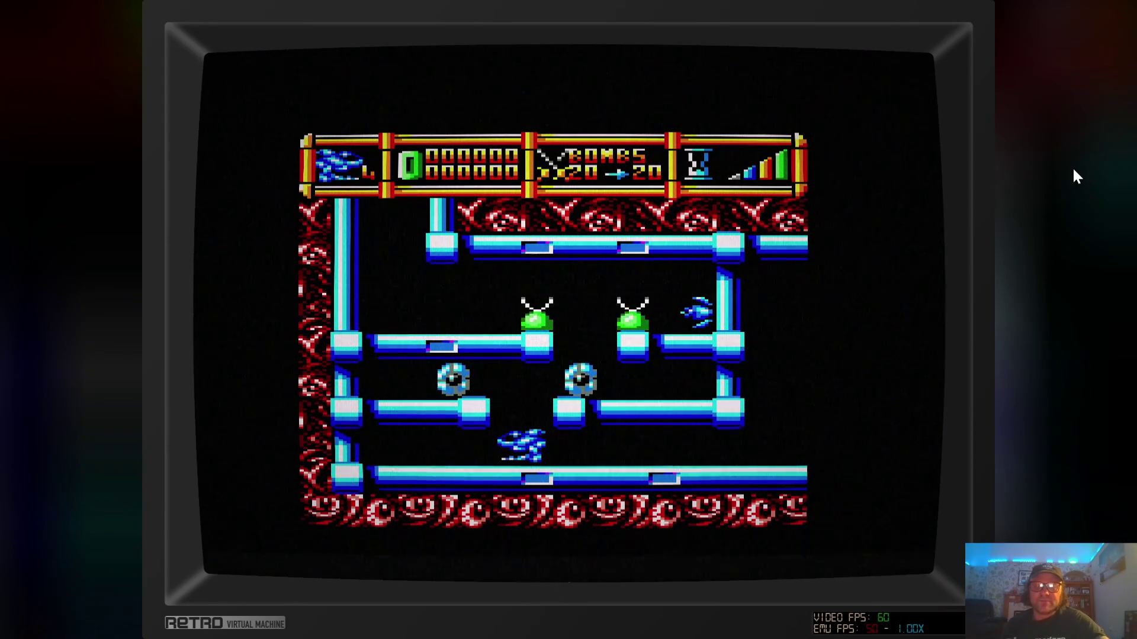
key(Up)
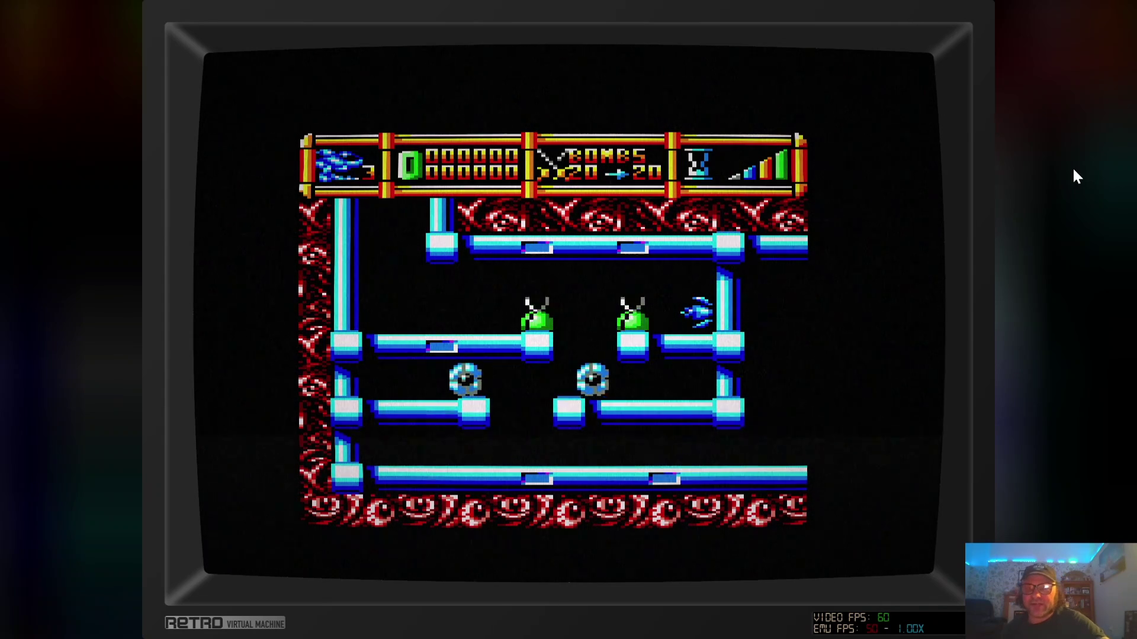
Step: Leave full-screen and close the Amstrad CPC emulator window
mouse_move(1089, 181)
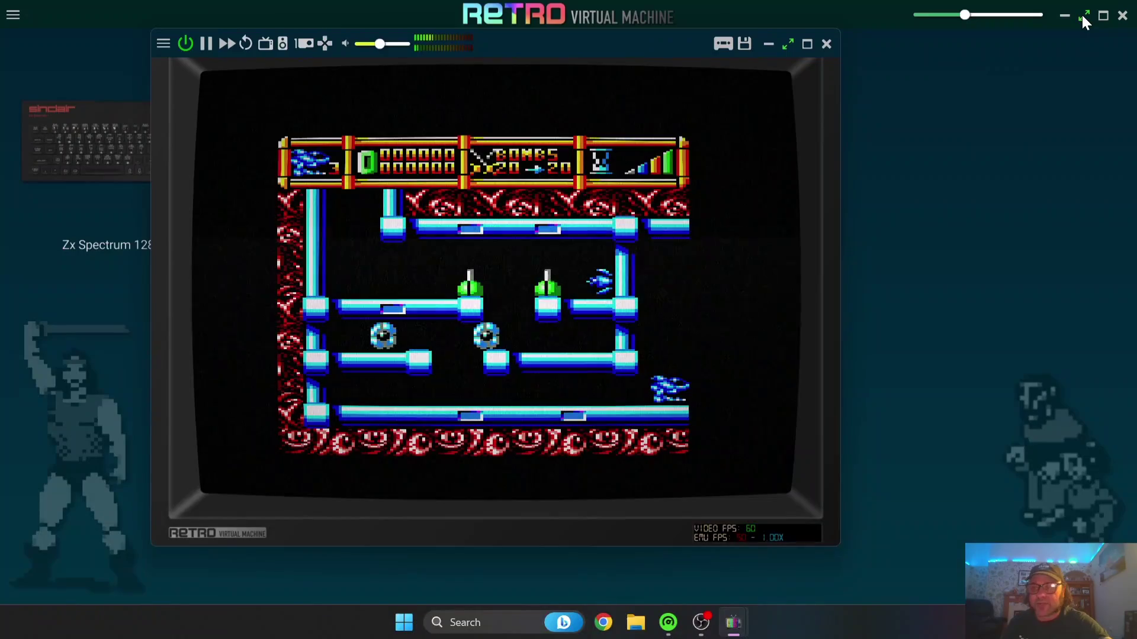
click(1082, 13)
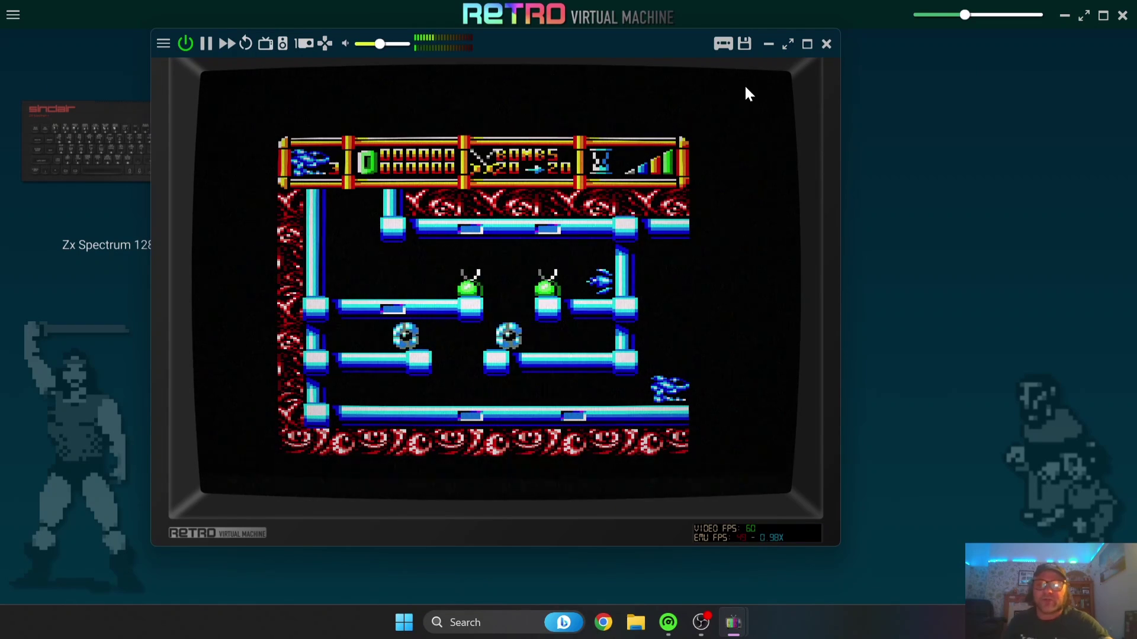
click(827, 42)
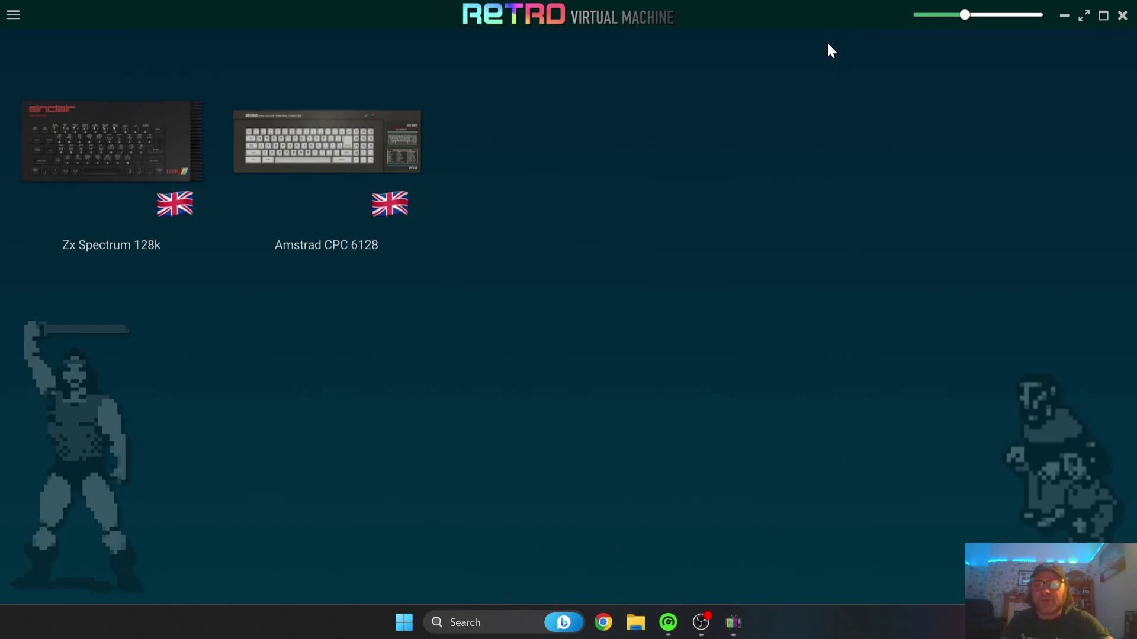